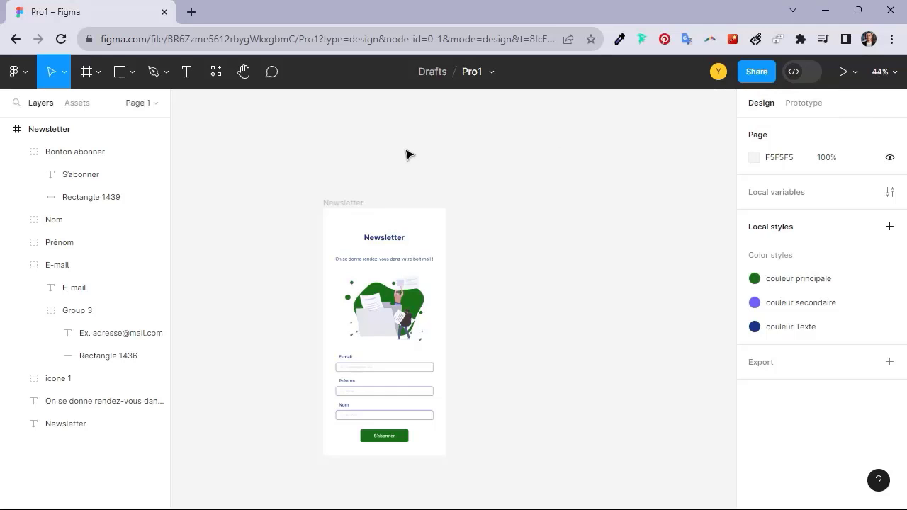
Check the sizes and positions of the Newsletter title and the illustration inside the Newsletter frame.
{"action": "scroll", "coordinate": [487, 283], "scroll_direction": "up", "scroll_amount": 3}
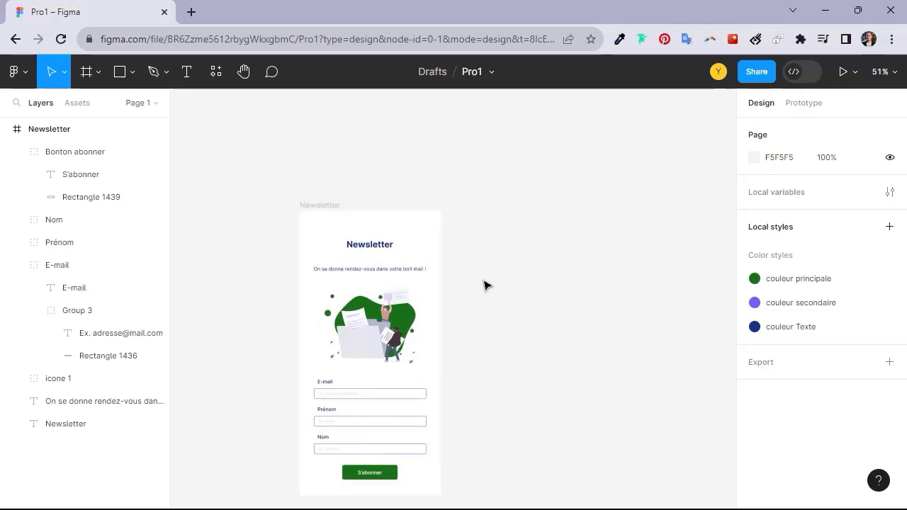
{"action": "left_click_drag", "start_coordinate": [474, 257], "coordinate": [574, 187]}
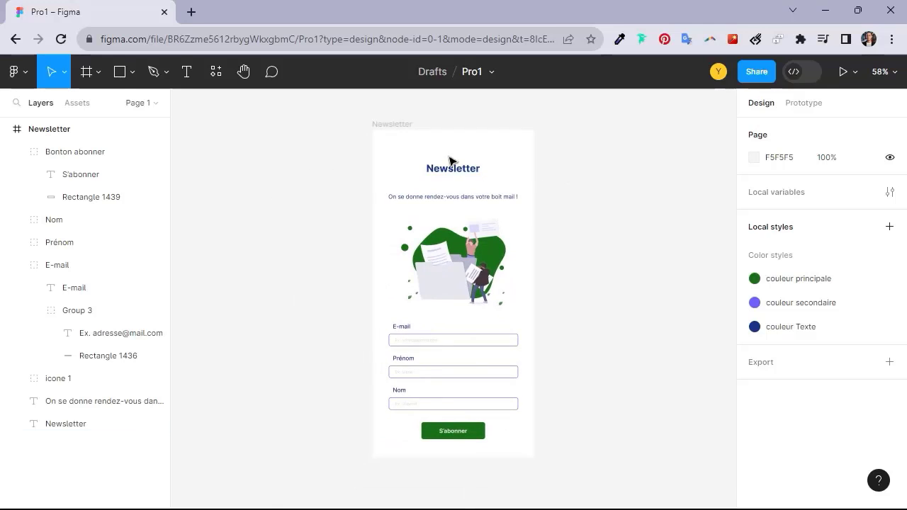
{"action": "left_click", "coordinate": [455, 175]}
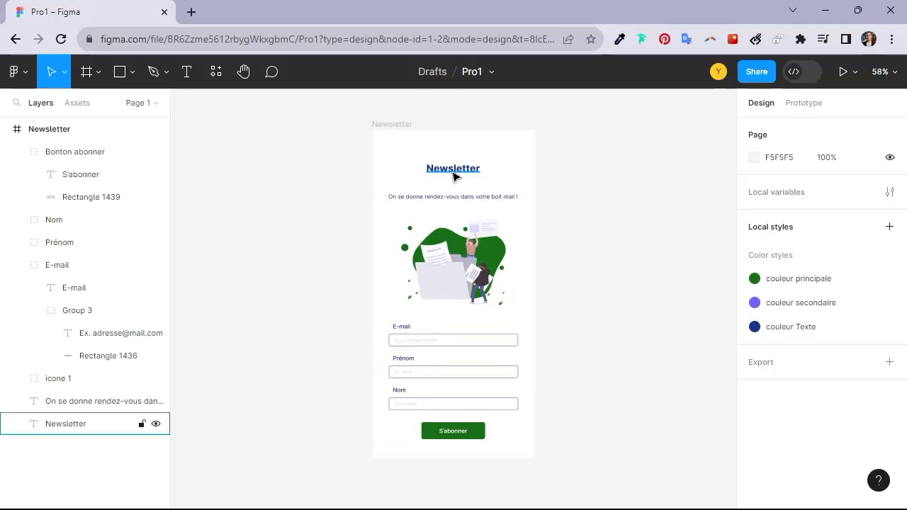
{"action": "key", "text": "alt"}
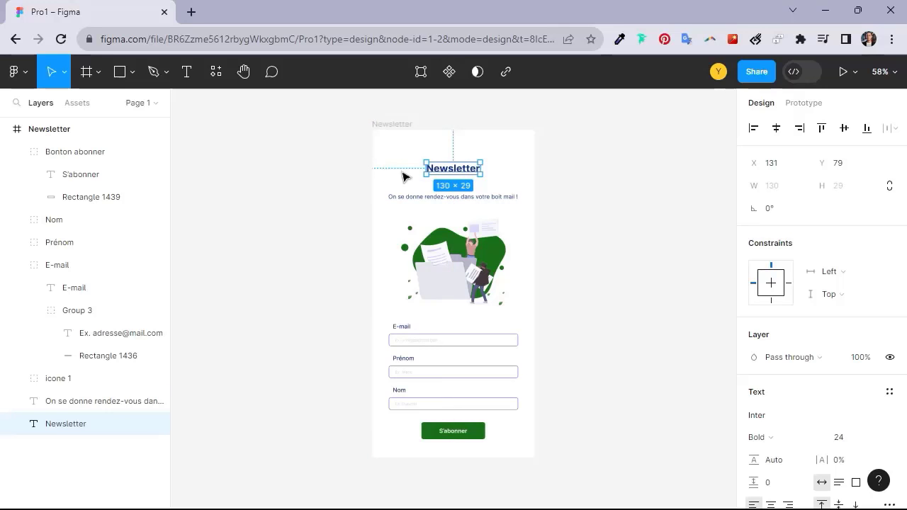
{"action": "left_click", "coordinate": [450, 257]}
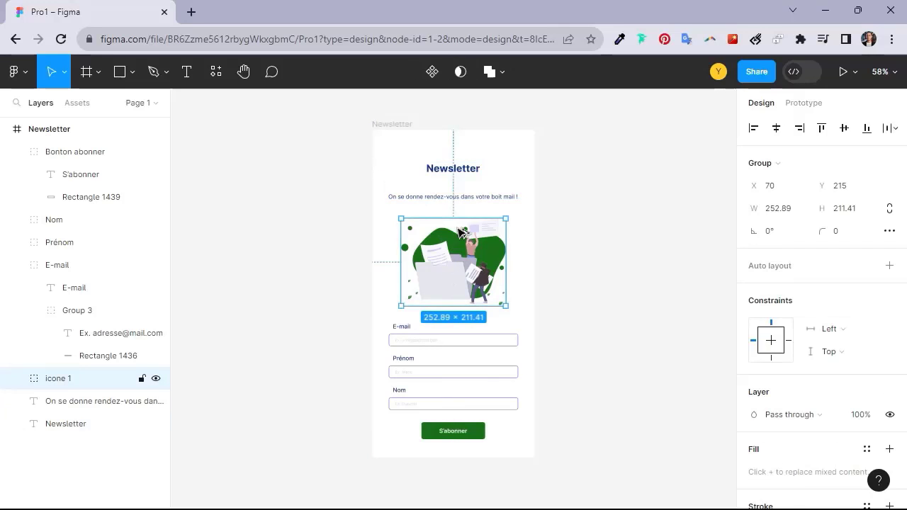
{"action": "key", "text": "alt"}
Switch to Dev Mode and inspect the illustration's layout and SVG code and the tagline text's typography code.
{"action": "left_click", "coordinate": [793, 72]}
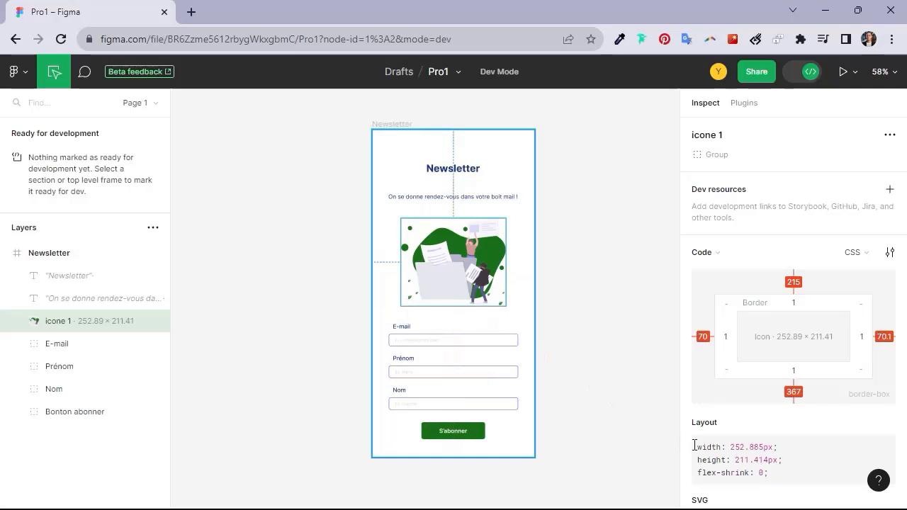
{"action": "scroll", "coordinate": [739, 411], "scroll_direction": "down", "scroll_amount": 2}
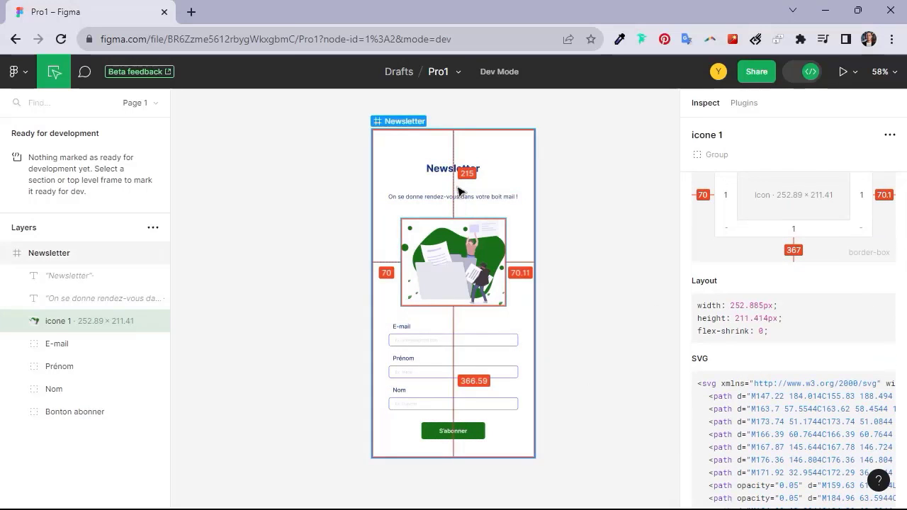
{"action": "left_click", "coordinate": [466, 200]}
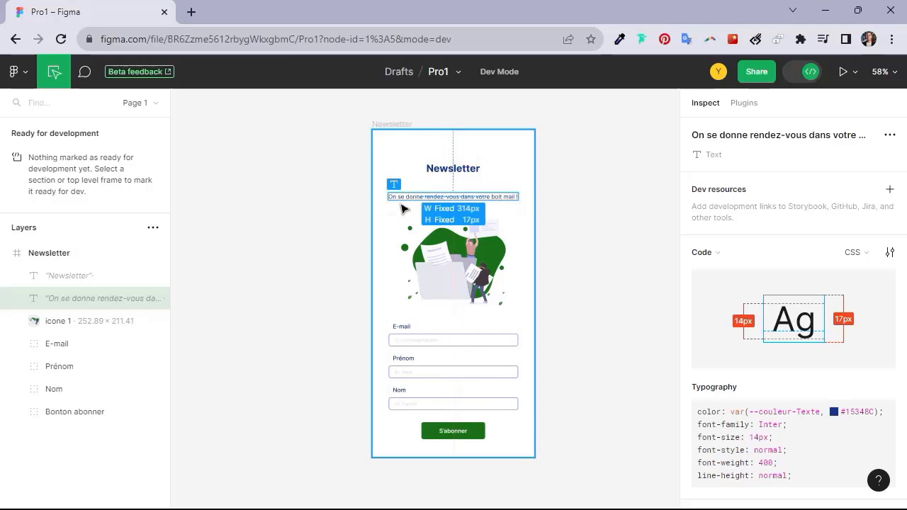
{"action": "scroll", "coordinate": [742, 401], "scroll_direction": "down", "scroll_amount": 1}
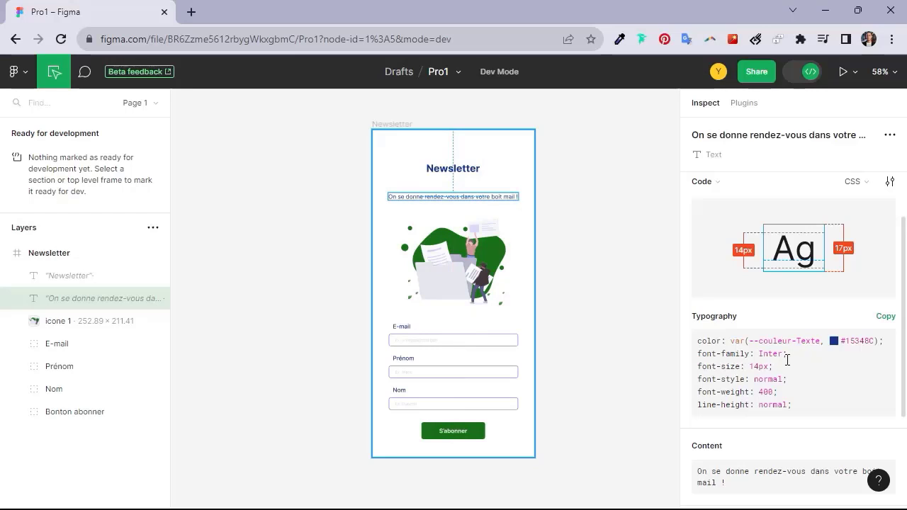
{"action": "left_click", "coordinate": [879, 316]}
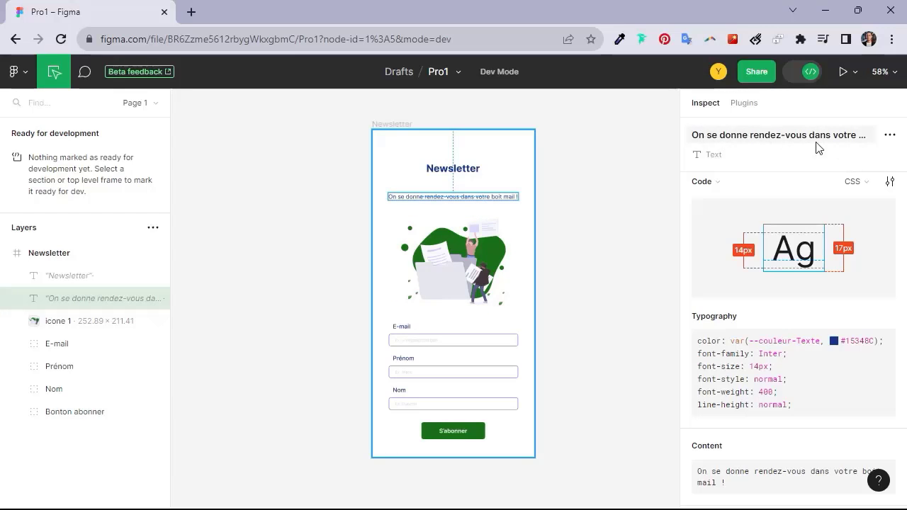
Inspect the E-mail group's box model, layout code and colors.
{"action": "left_click", "coordinate": [91, 346]}
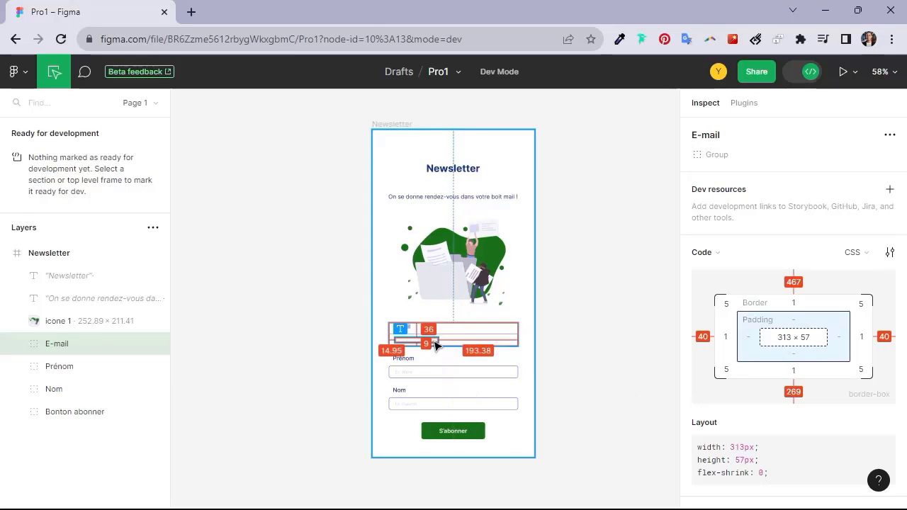
{"action": "scroll", "coordinate": [759, 425], "scroll_direction": "down", "scroll_amount": 2}
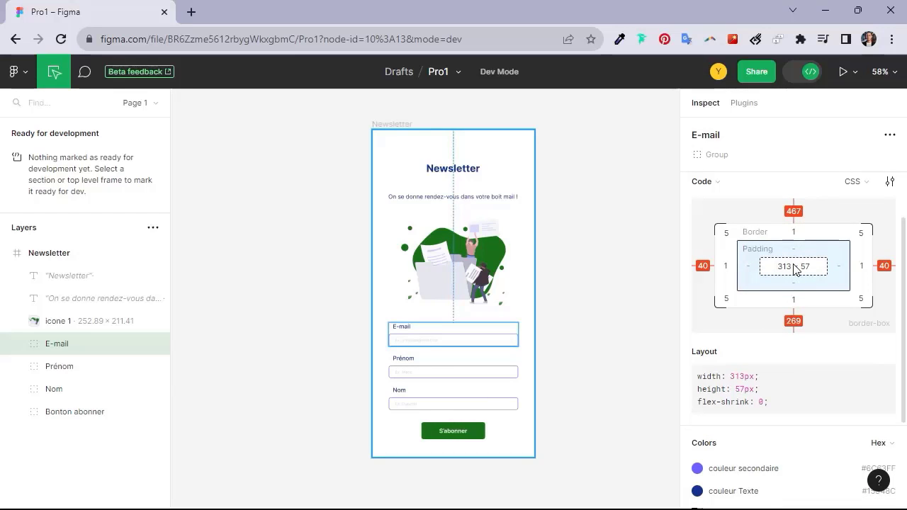
{"action": "scroll", "coordinate": [787, 231], "scroll_direction": "up", "scroll_amount": 2}
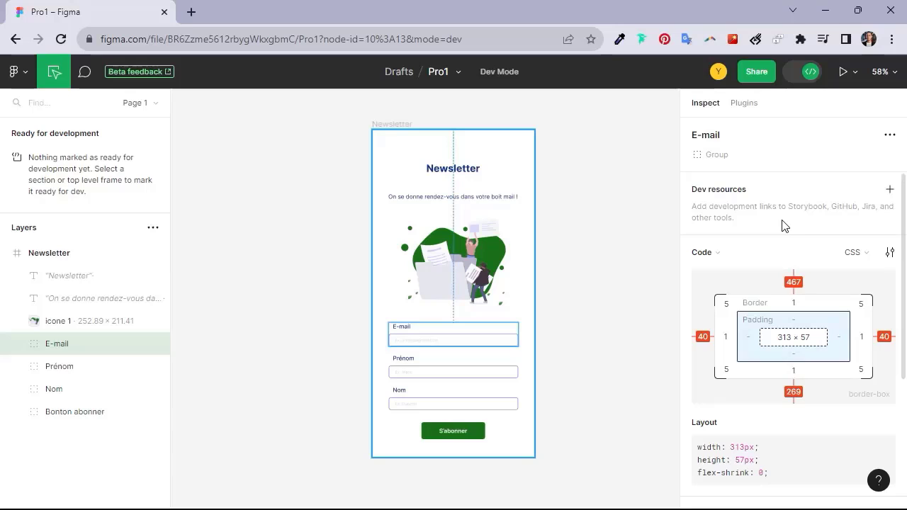
Open the link entry for the E-mail group's dev resources, and leave it empty.
{"action": "left_click", "coordinate": [890, 190]}
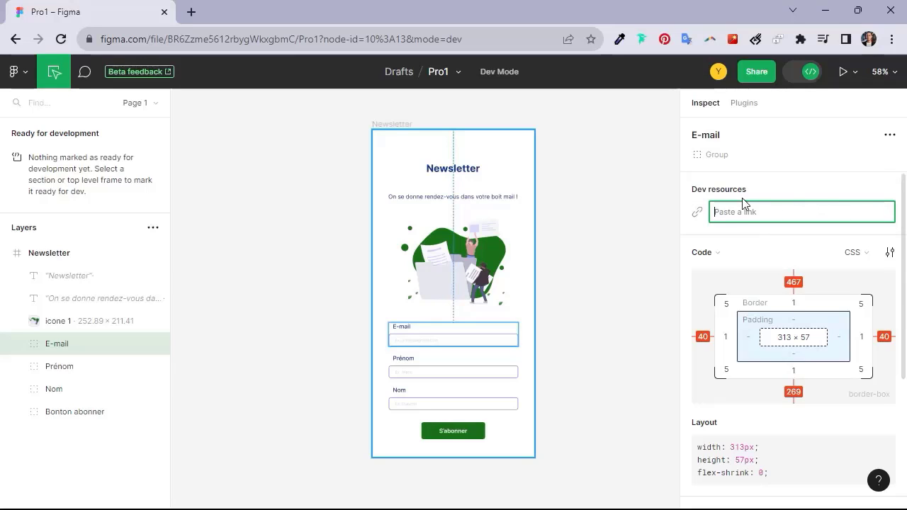
{"action": "left_click", "coordinate": [767, 196]}
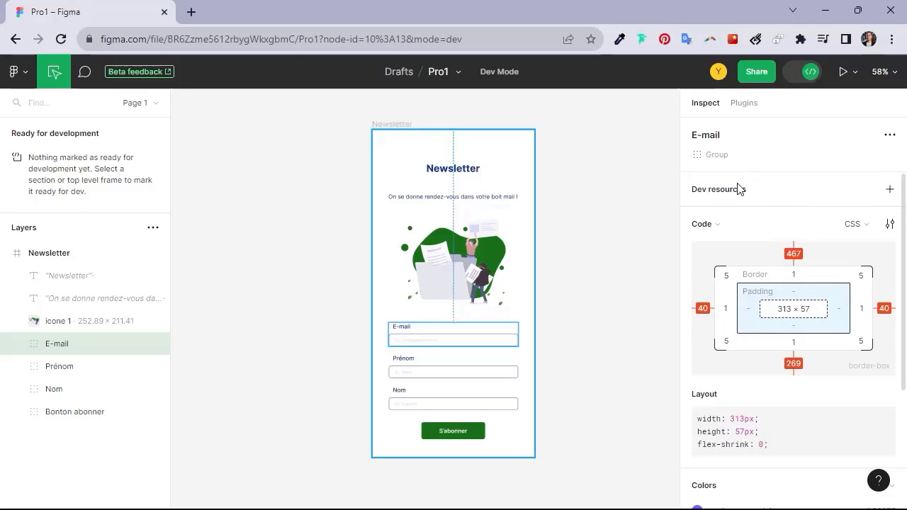
{"action": "left_click", "coordinate": [891, 190]}
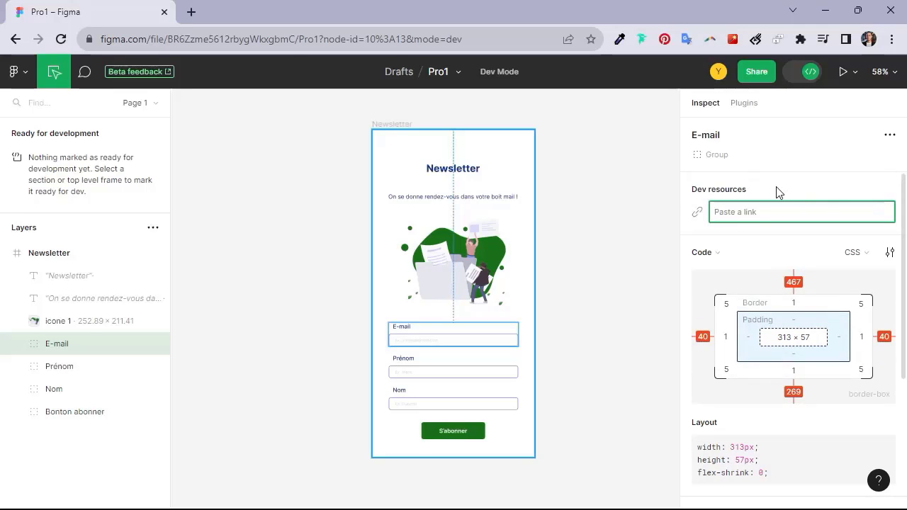
{"action": "left_click", "coordinate": [658, 219]}
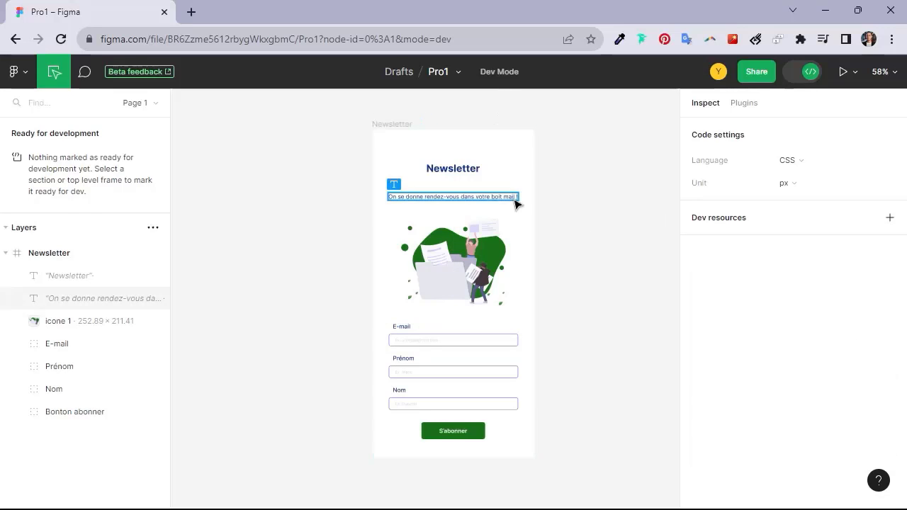
Return to design mode and draw a section about 584 × 887 around the Newsletter frame.
{"action": "left_click", "coordinate": [806, 74]}
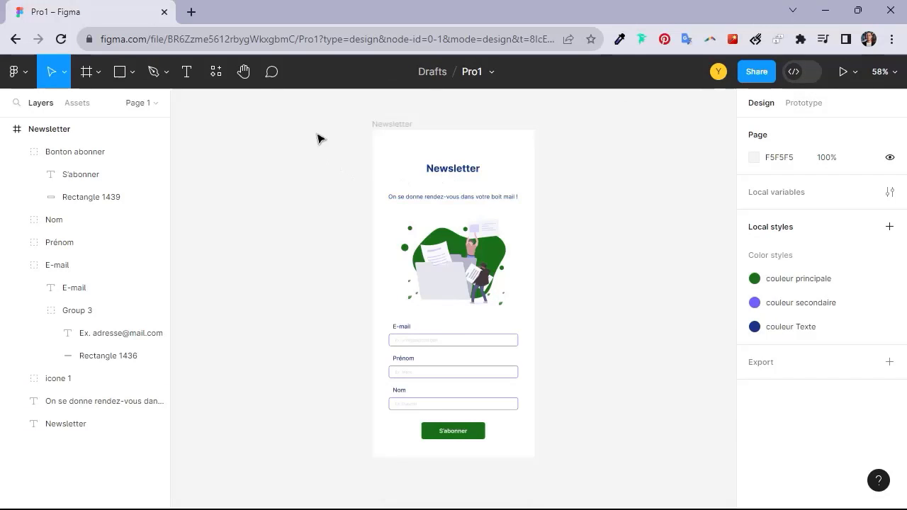
{"action": "left_click", "coordinate": [99, 73]}
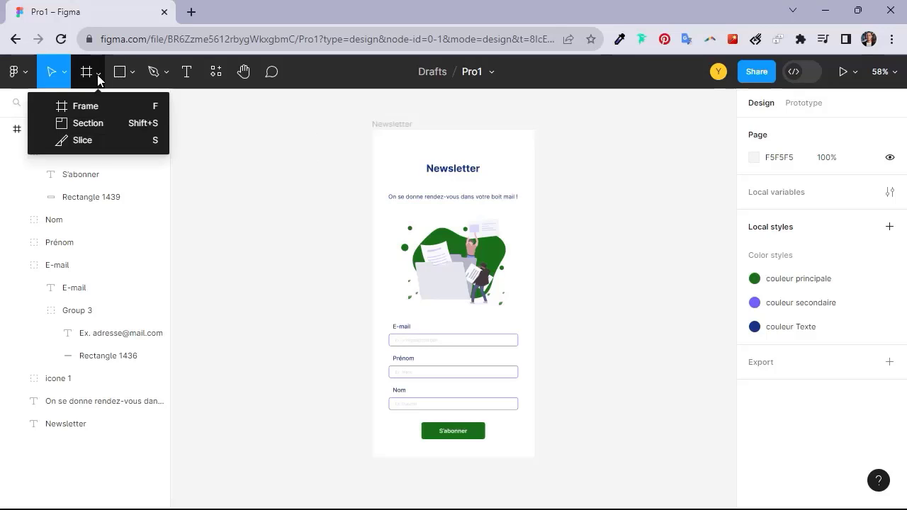
{"action": "left_click", "coordinate": [84, 124]}
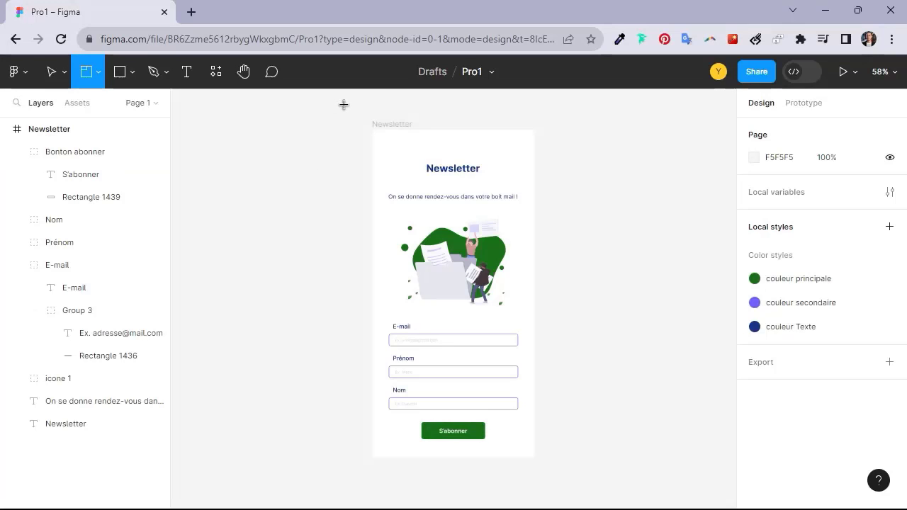
{"action": "mouse_move", "coordinate": [343, 104]}
{"action": "left_mouse_down"}
{"action": "mouse_move", "coordinate": [602, 425]}
{"action": "mouse_move", "coordinate": [586, 458]}
{"action": "mouse_move", "coordinate": [591, 473]}
{"action": "mouse_move", "coordinate": [584, 469]}
{"action": "left_mouse_up"}
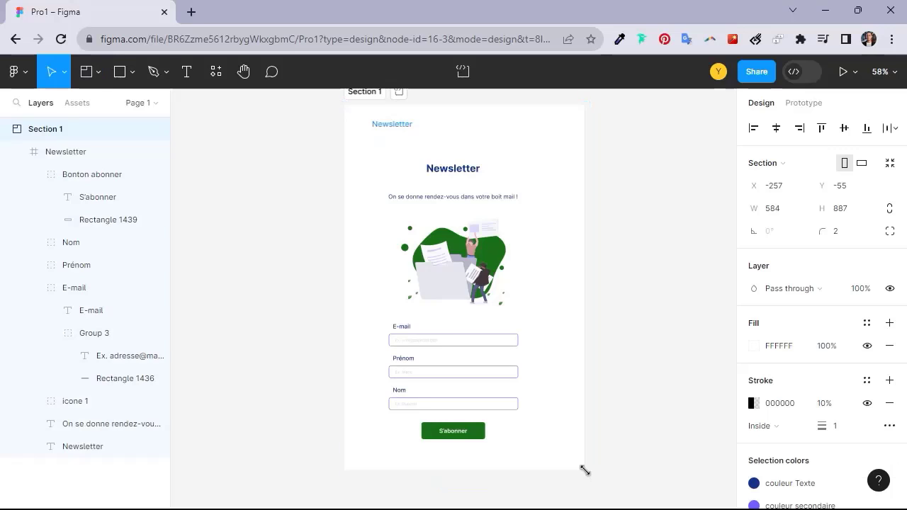
Change the section's fill color to the gray C8C8C8.
{"action": "left_click", "coordinate": [755, 346]}
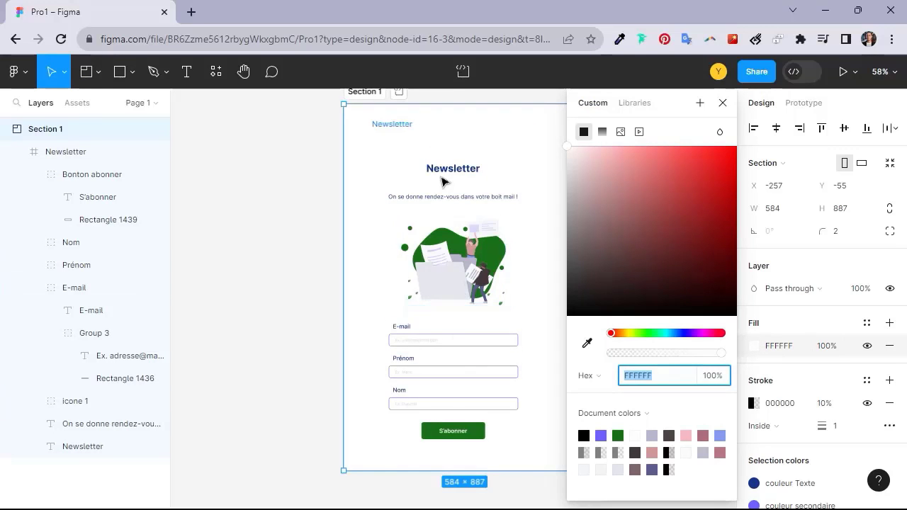
{"action": "left_click_drag", "start_coordinate": [662, 227], "coordinate": [555, 193]}
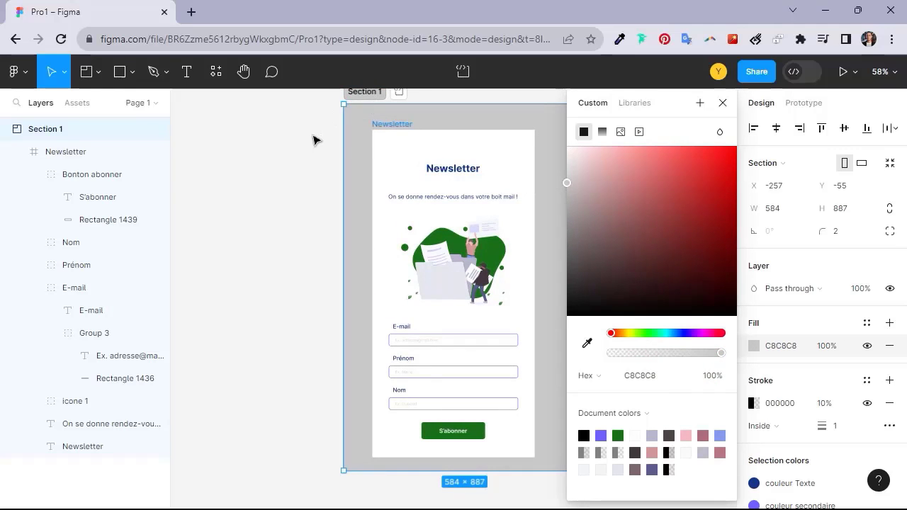
{"action": "left_click", "coordinate": [317, 140]}
{"action": "scroll", "coordinate": [516, 289], "scroll_direction": "down", "scroll_amount": 1}
{"action": "scroll", "coordinate": [516, 289], "scroll_direction": "up", "scroll_amount": 1}
{"action": "scroll", "coordinate": [516, 289], "scroll_direction": "right", "scroll_amount": 1}
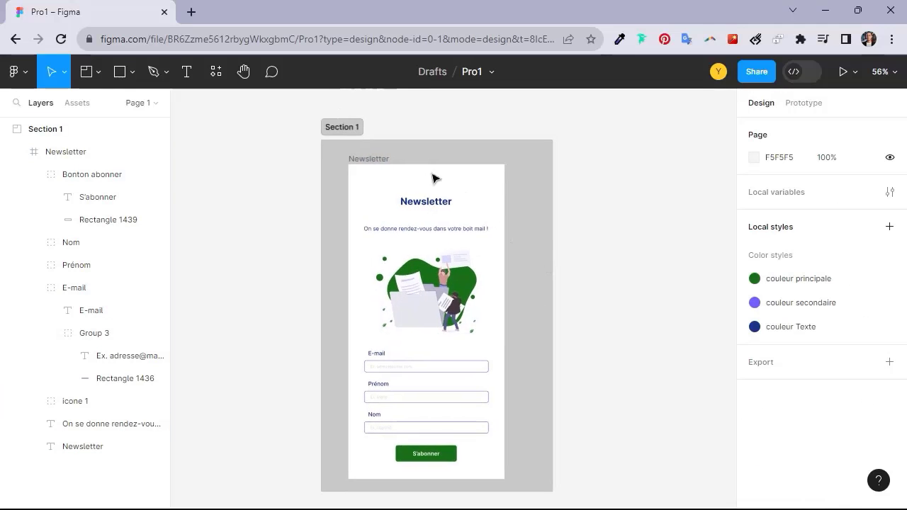
Mark the section as ready for dev and inspect the Newsletter title in Dev Mode.
{"action": "left_click", "coordinate": [356, 133]}
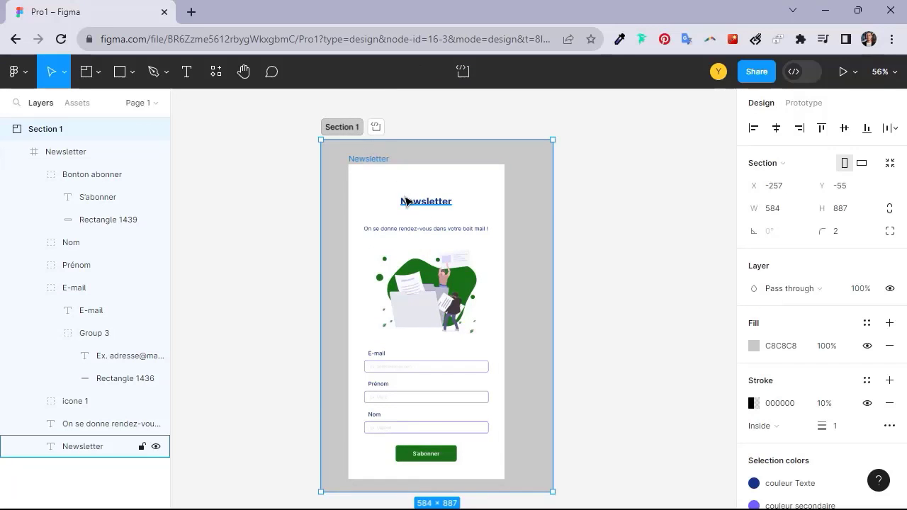
{"action": "left_click", "coordinate": [378, 127]}
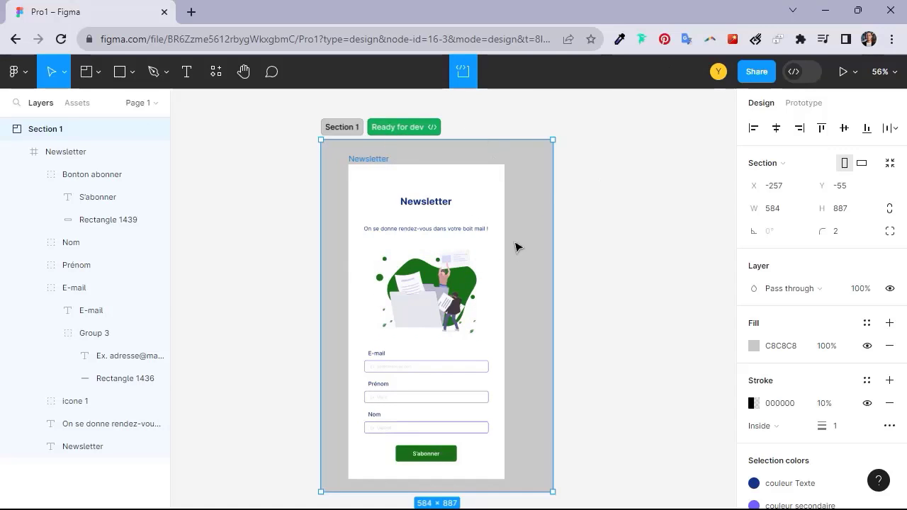
{"action": "left_click", "coordinate": [799, 70]}
{"action": "left_click", "coordinate": [447, 205]}
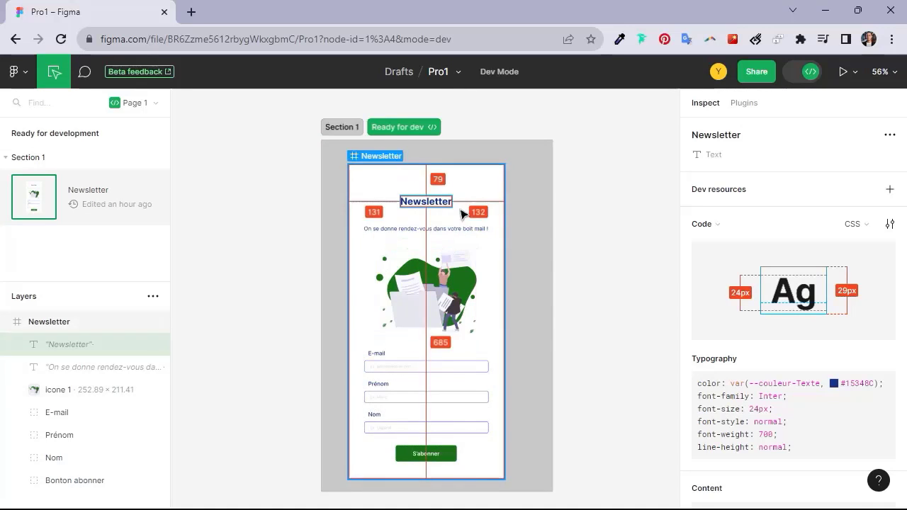
Return to design mode and delete the illustration from the Newsletter frame.
{"action": "left_click", "coordinate": [806, 74]}
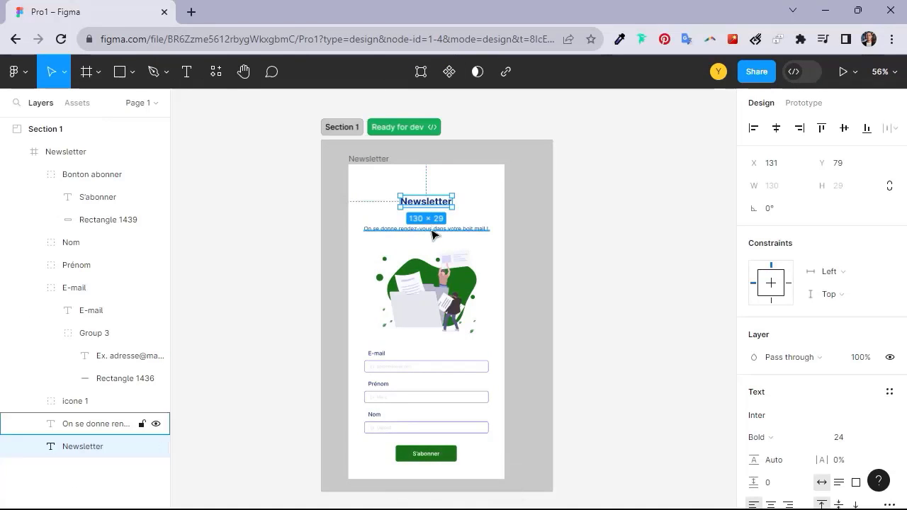
{"action": "left_click", "coordinate": [438, 291]}
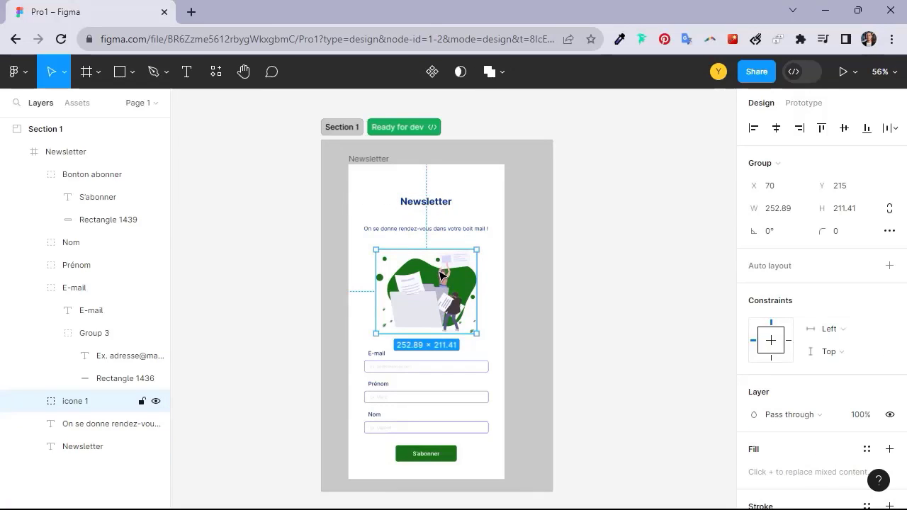
{"action": "key", "text": "Delete"}
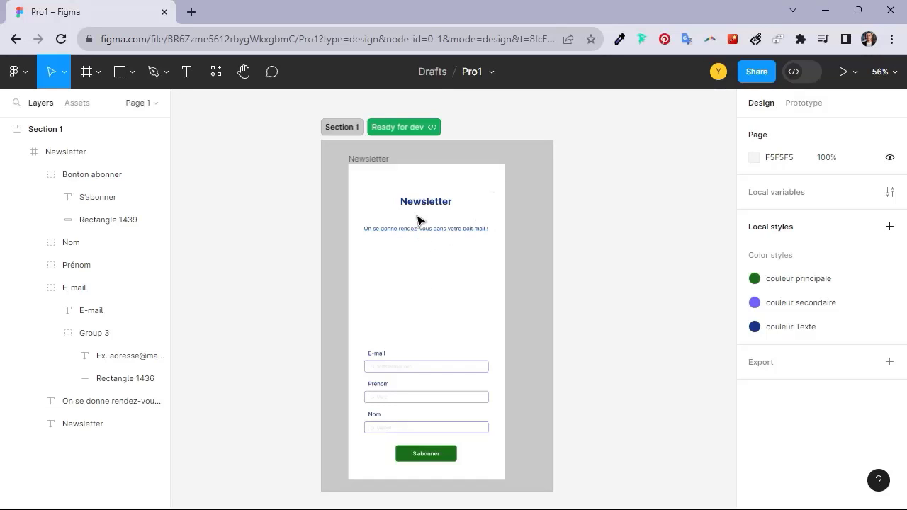
Compare the Newsletter frame's changes in Dev Mode, examining the icone 1 layer against the last viewed version.
{"action": "left_click", "coordinate": [797, 72]}
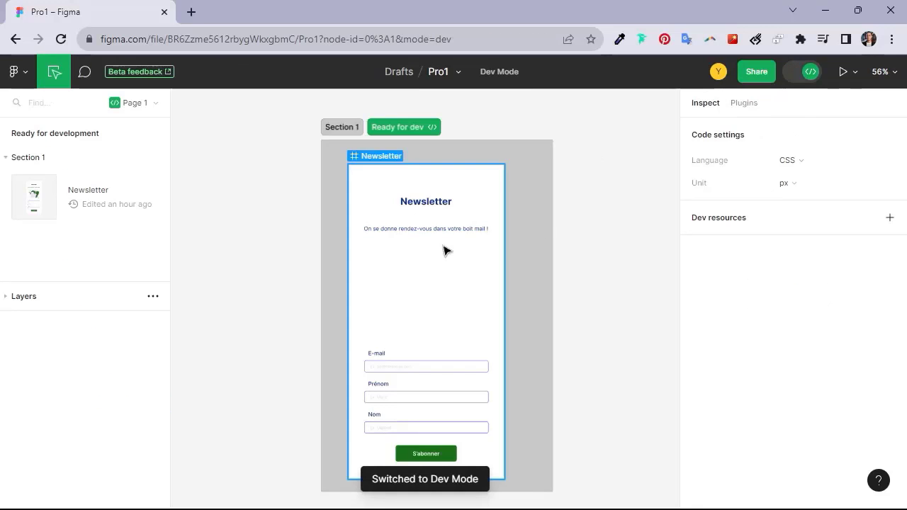
{"action": "left_click", "coordinate": [377, 158]}
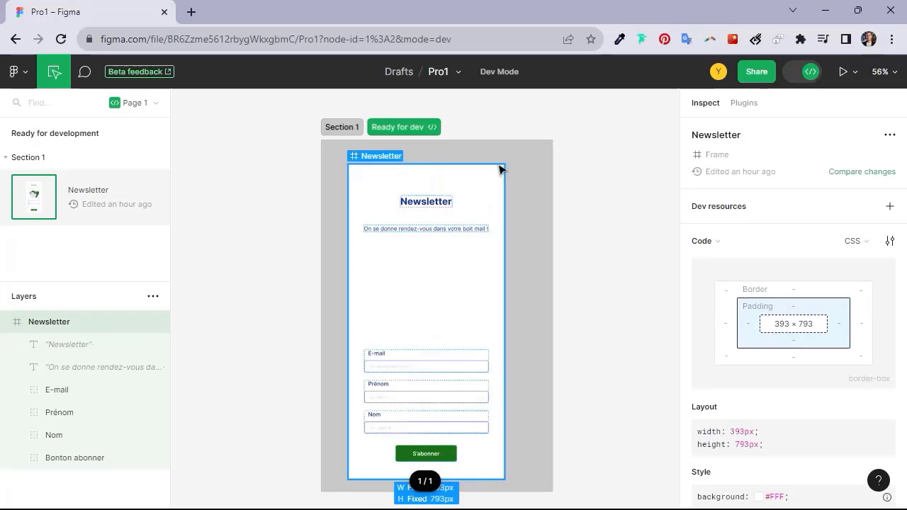
{"action": "left_click", "coordinate": [842, 181]}
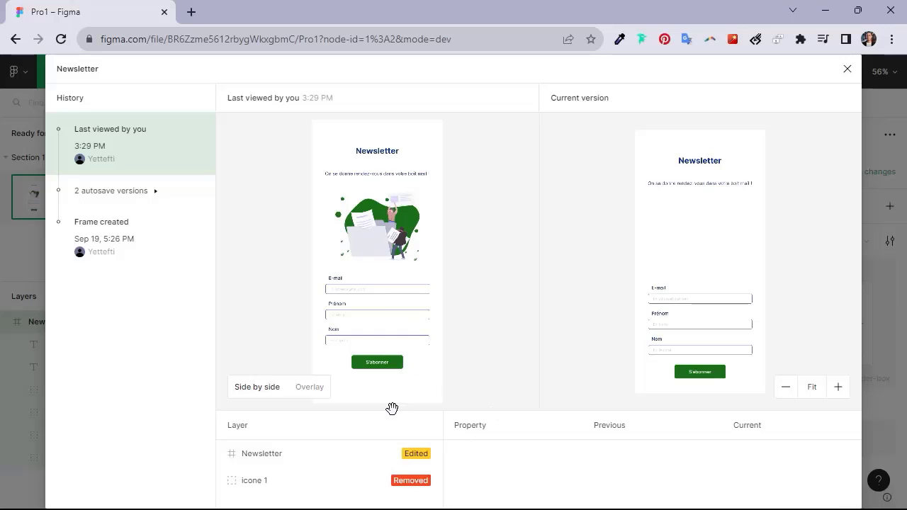
{"action": "left_click", "coordinate": [370, 482]}
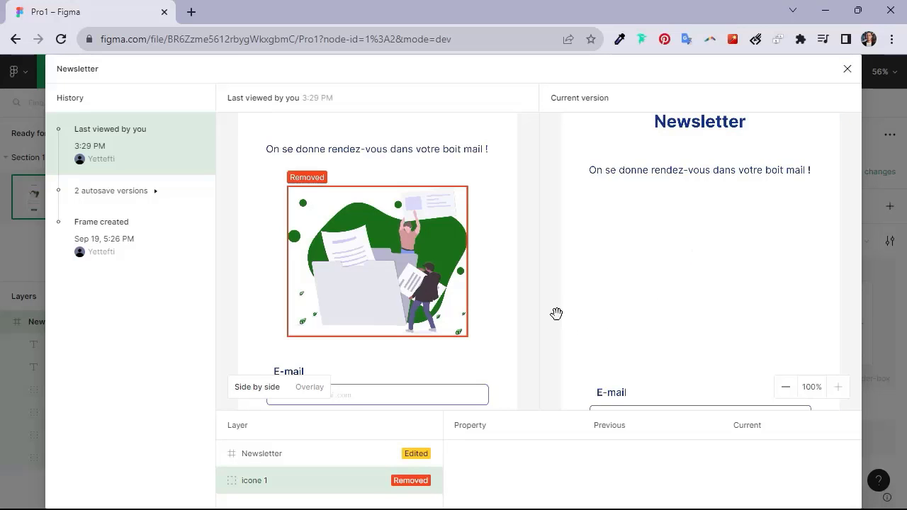
{"action": "left_click", "coordinate": [847, 69]}
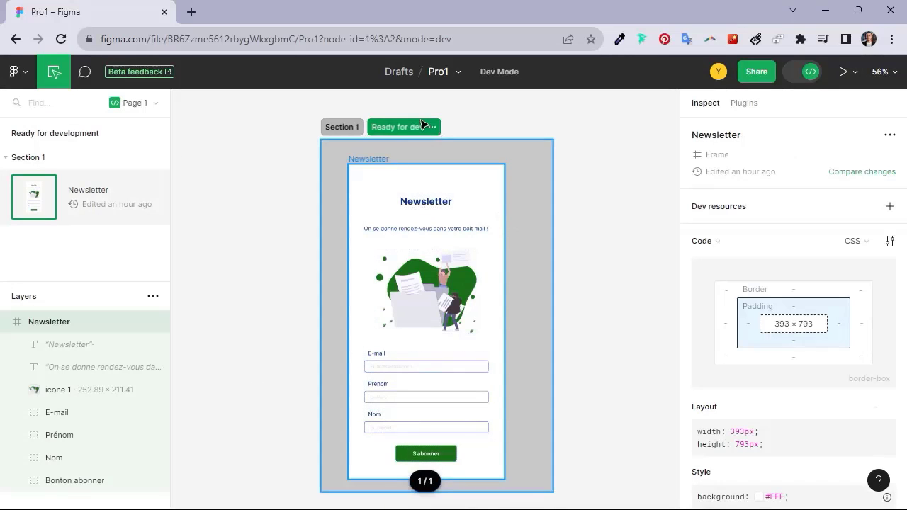
Inspect the section's assets and the code of the Tracé 10010 vector inside the illustration in Dev Mode.
{"action": "left_click", "coordinate": [348, 131]}
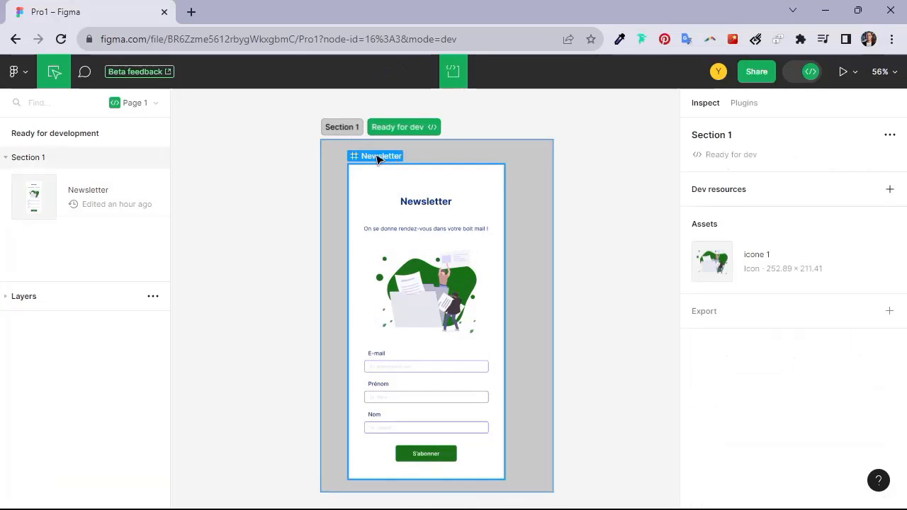
{"action": "left_click", "coordinate": [798, 75]}
{"action": "left_click", "coordinate": [798, 75]}
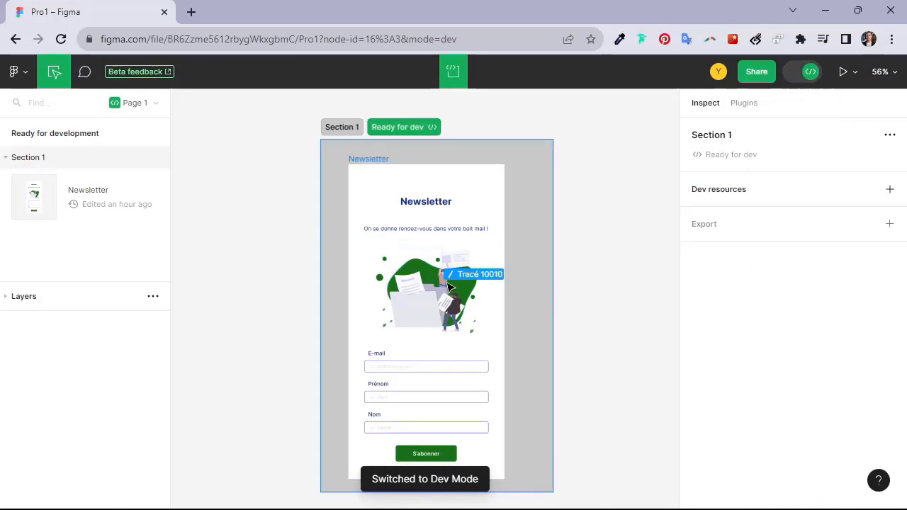
{"action": "left_click", "coordinate": [449, 283]}
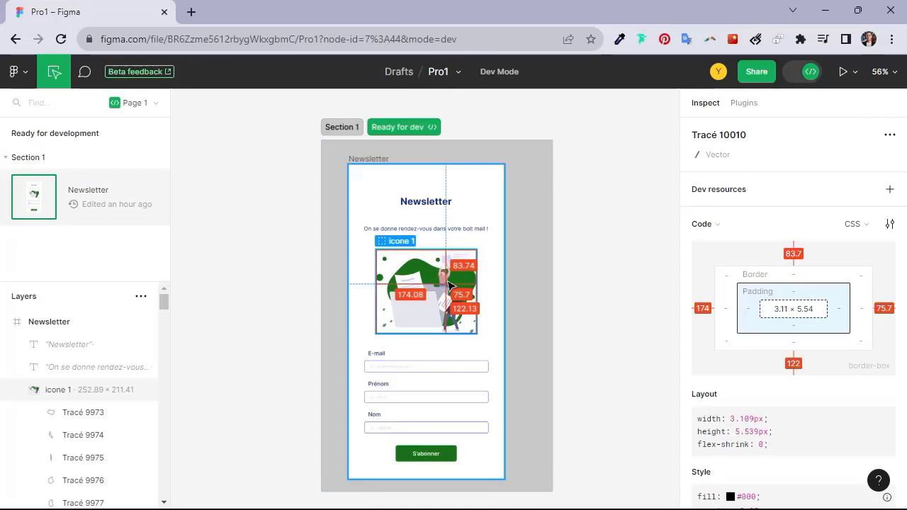